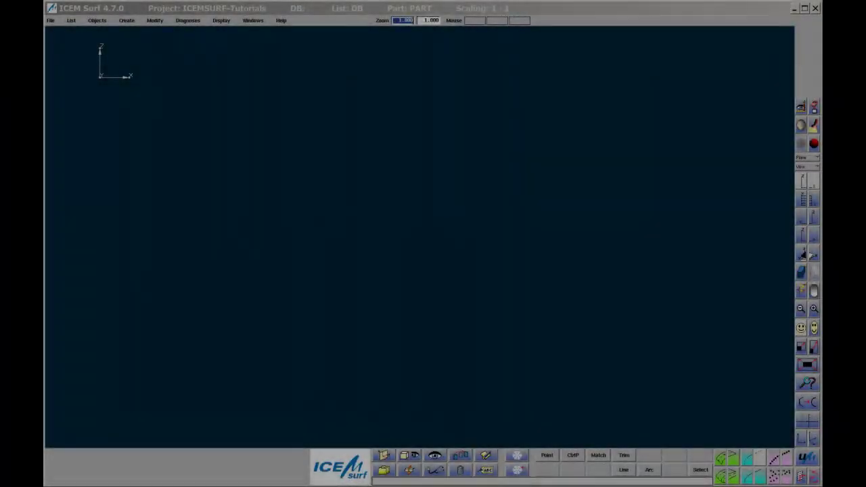
Step: Start a new empty database, answering the prompt to save the current one
left_click(50, 20)
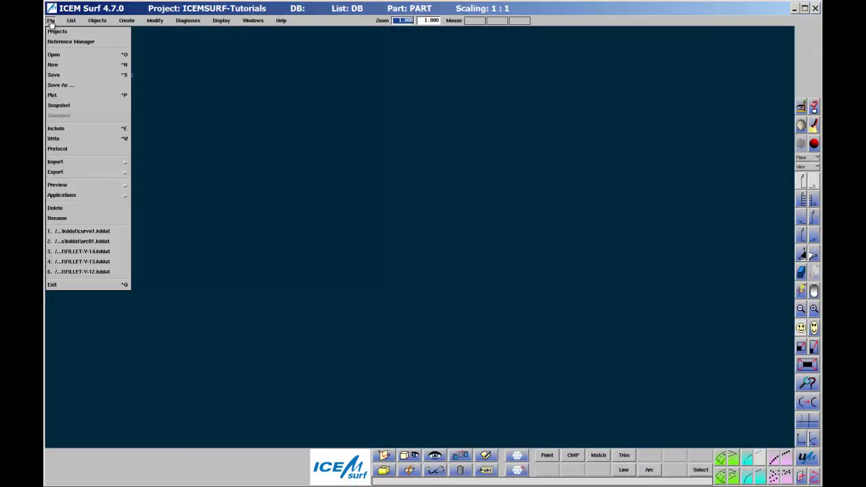
left_click(54, 65)
left_click(129, 68)
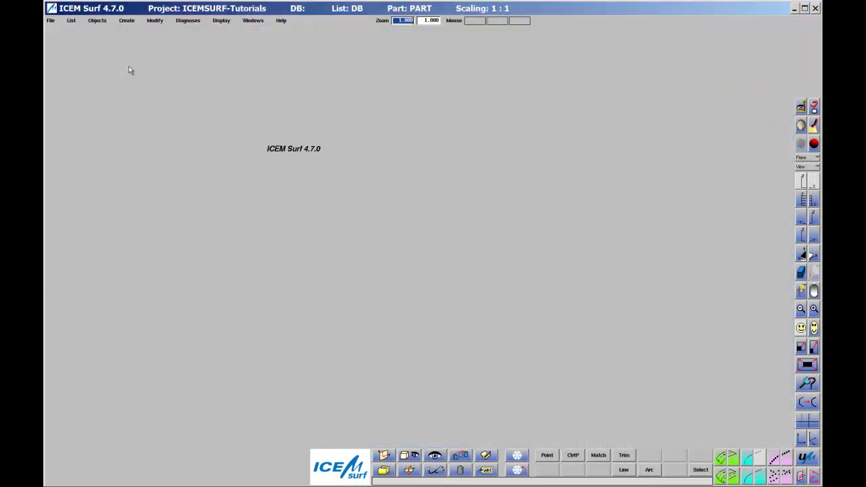
Step: Save the database as curve1.kddat in the ICEMSURF-Tutorials project
left_click(51, 21)
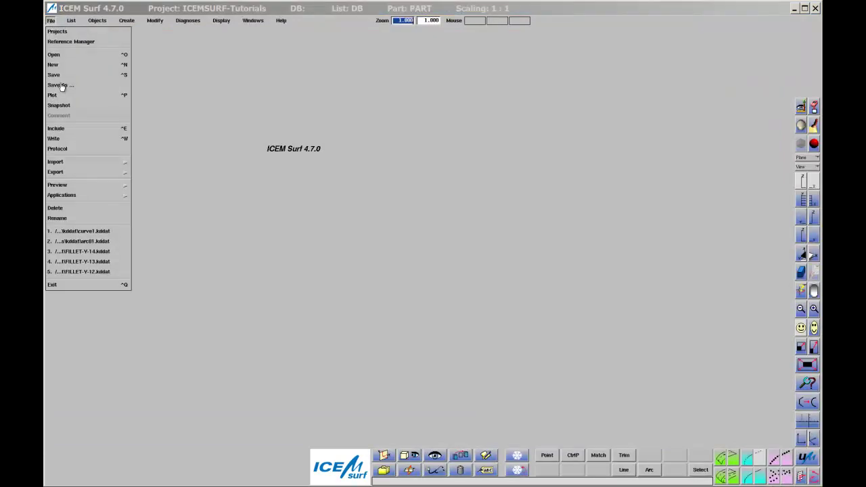
left_click(60, 85)
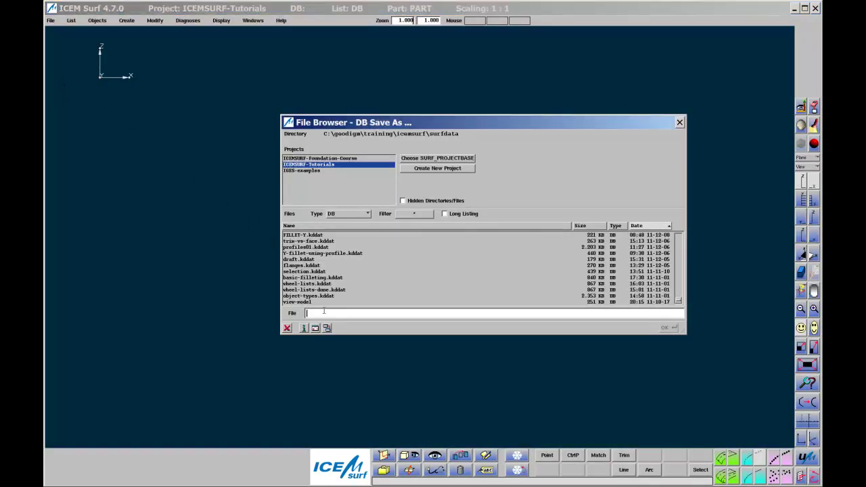
type("curve1")
key("Return")
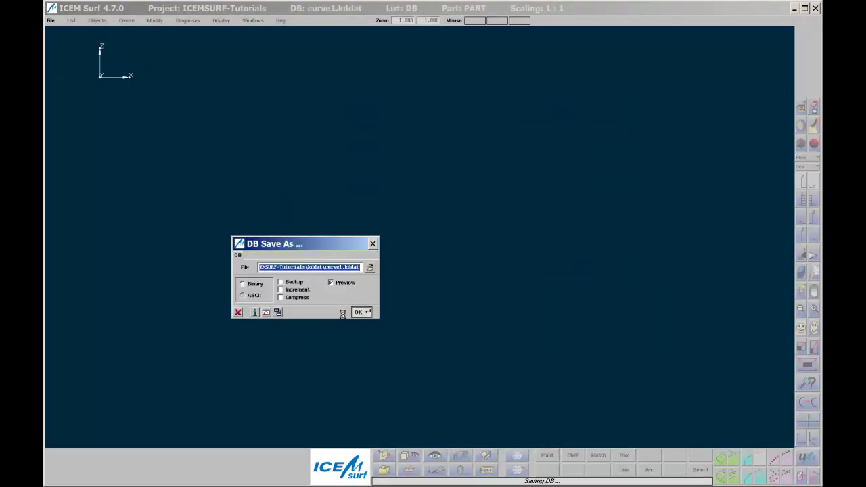
Step: For normal curves, draw segments solid and show control polygons with o markers
left_click(435, 455)
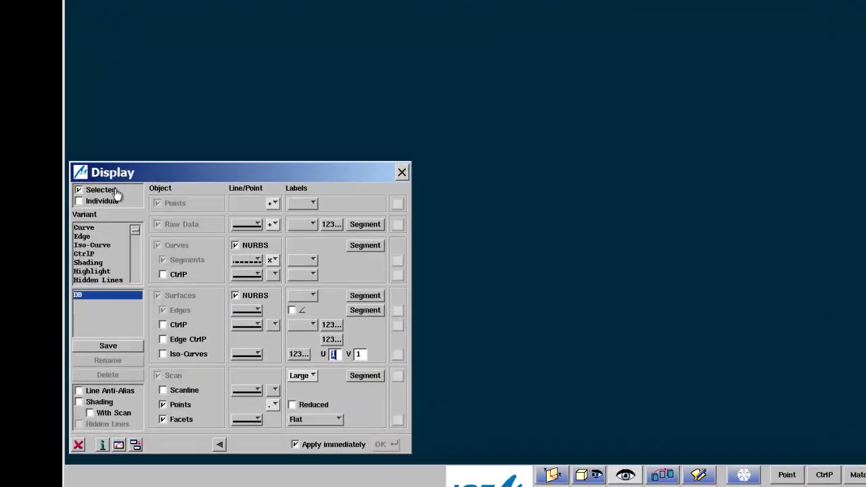
left_click(64, 258)
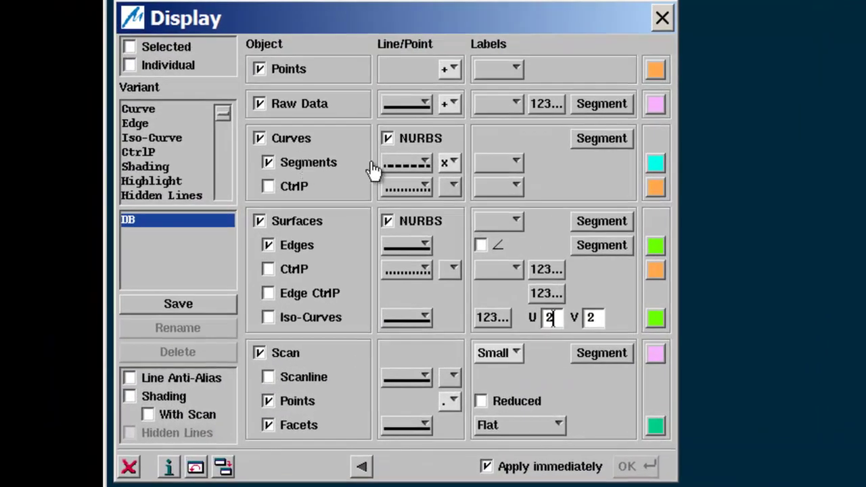
left_click(403, 171)
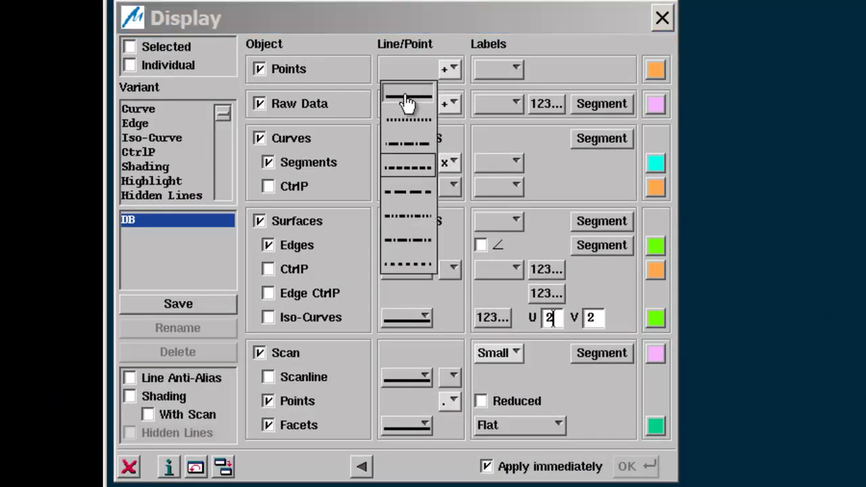
left_click(406, 98)
left_click(290, 187)
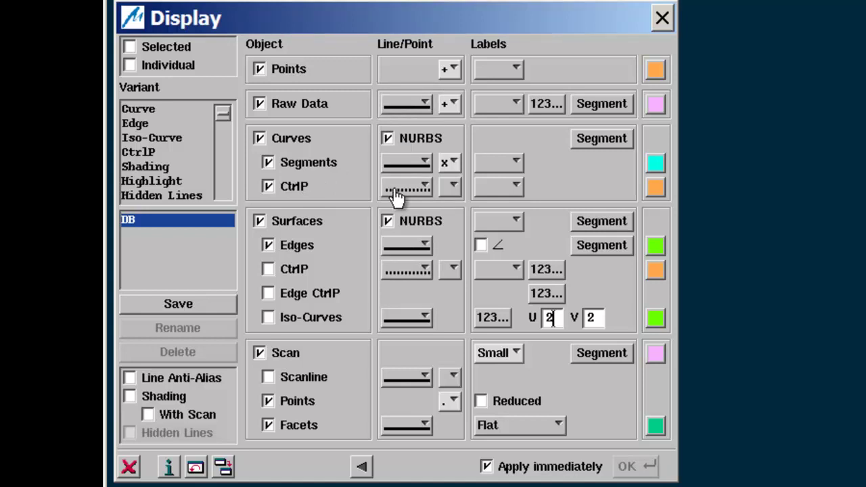
left_click(450, 191)
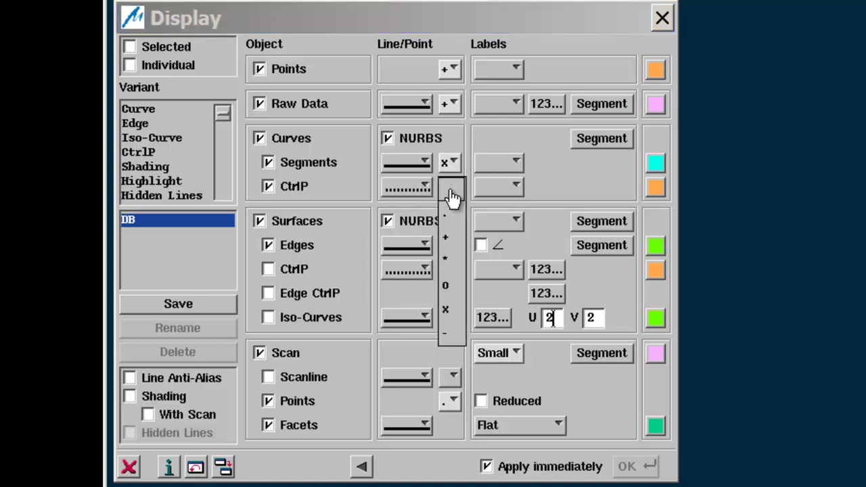
left_click(453, 287)
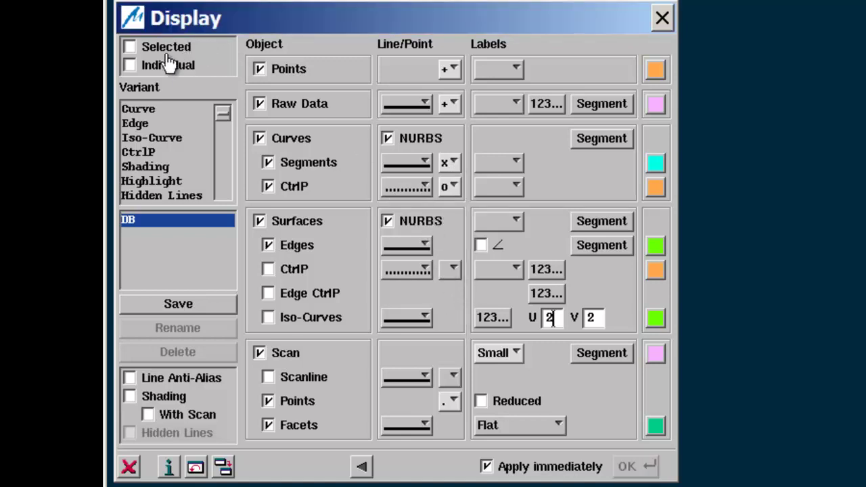
Step: For selected curves, use solid segments and dotted control polygons with o markers
left_click(143, 51)
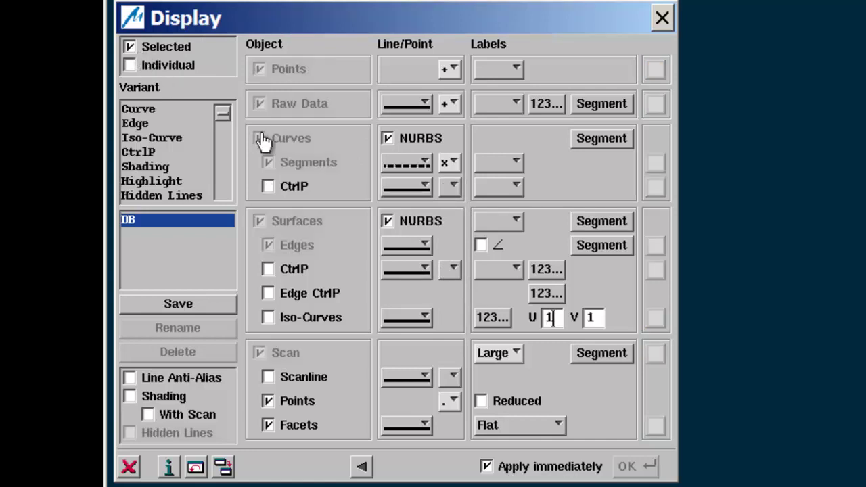
left_click(399, 165)
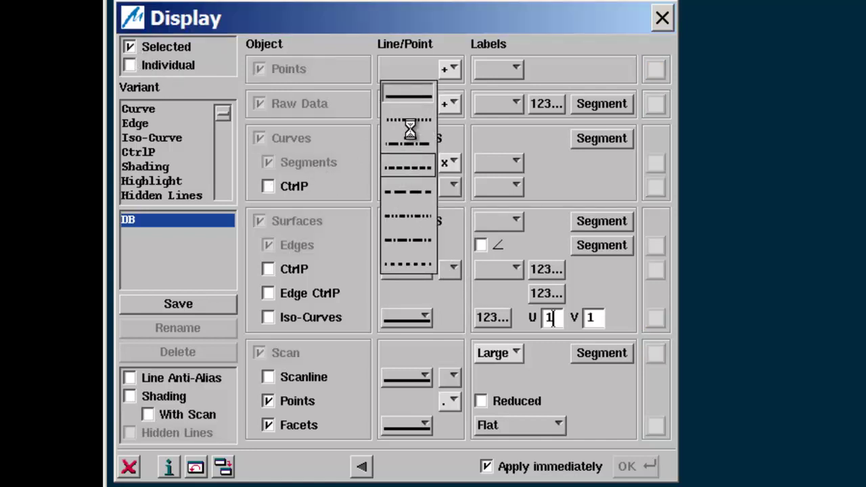
left_click(408, 100)
left_click(408, 189)
left_click(411, 228)
left_click(301, 187)
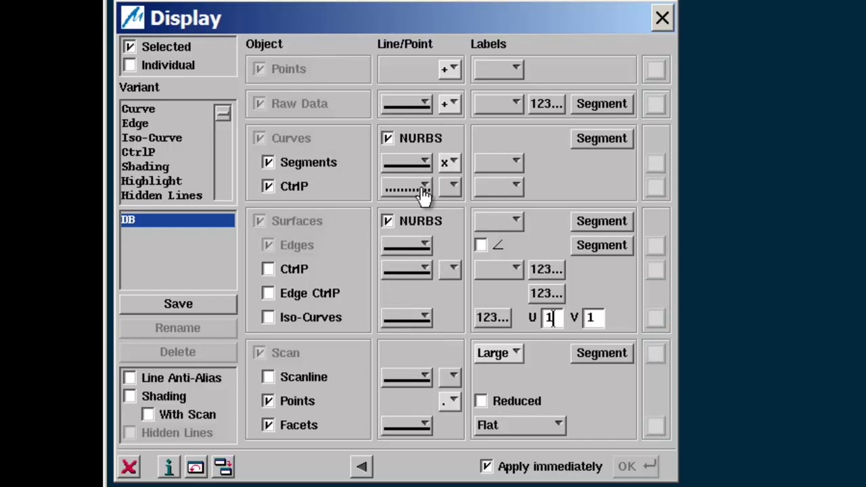
left_click(449, 187)
left_click(449, 285)
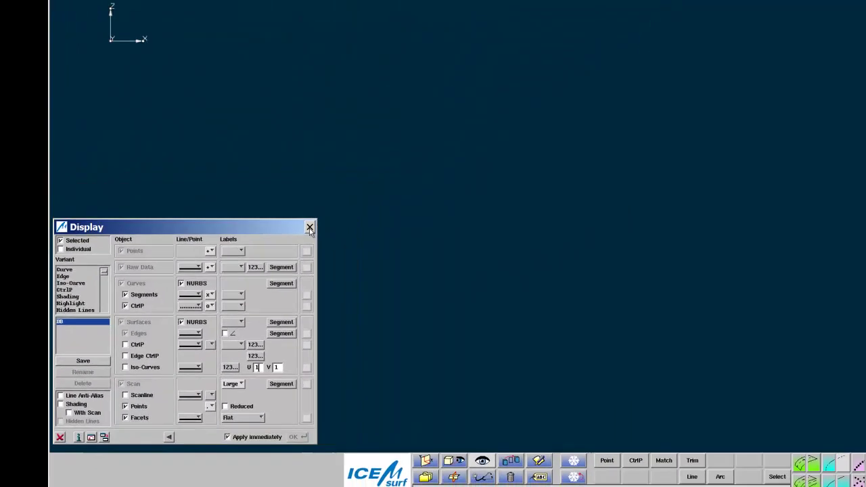
left_click(662, 21)
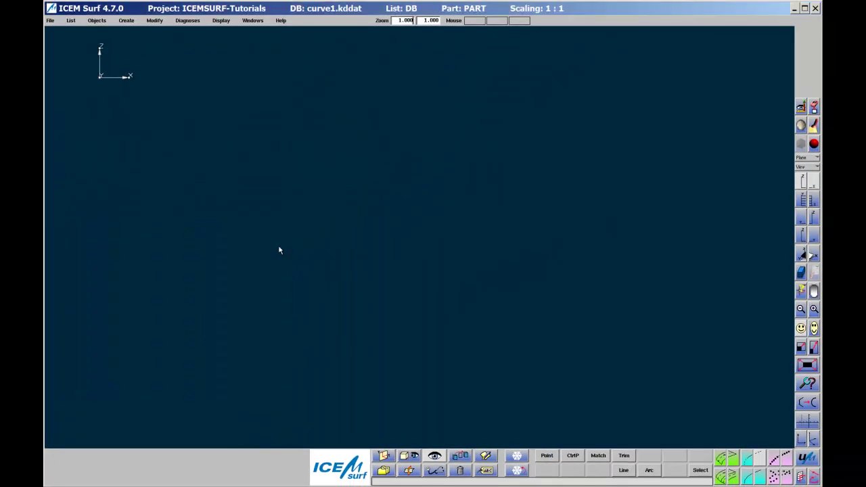
left_click(252, 20)
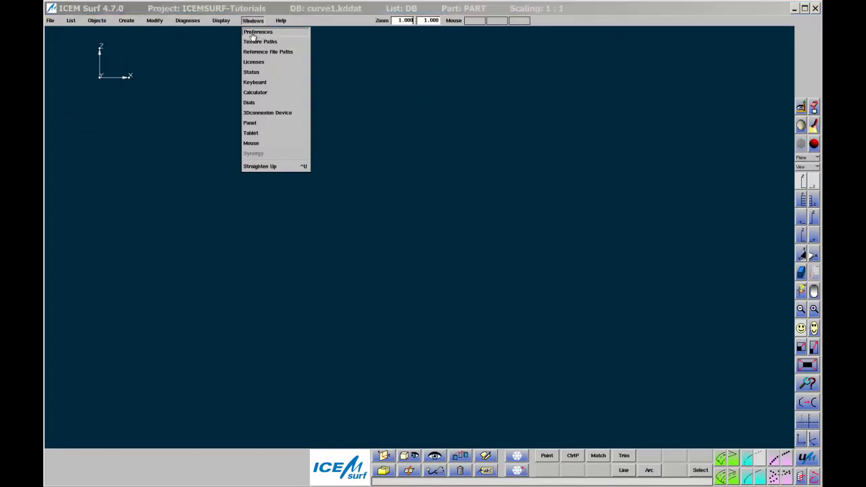
left_click(261, 32)
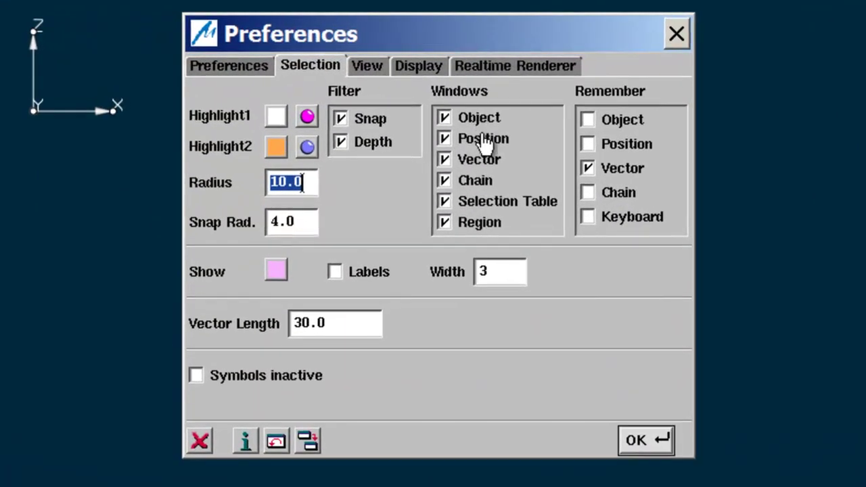
left_click(647, 441)
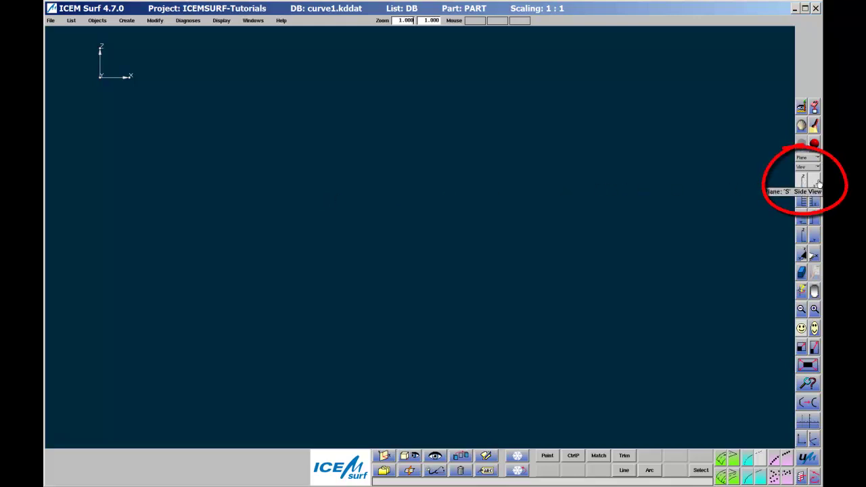
Step: Draw a straight 2 Points line across the viewport between two free plane points
left_click(751, 457)
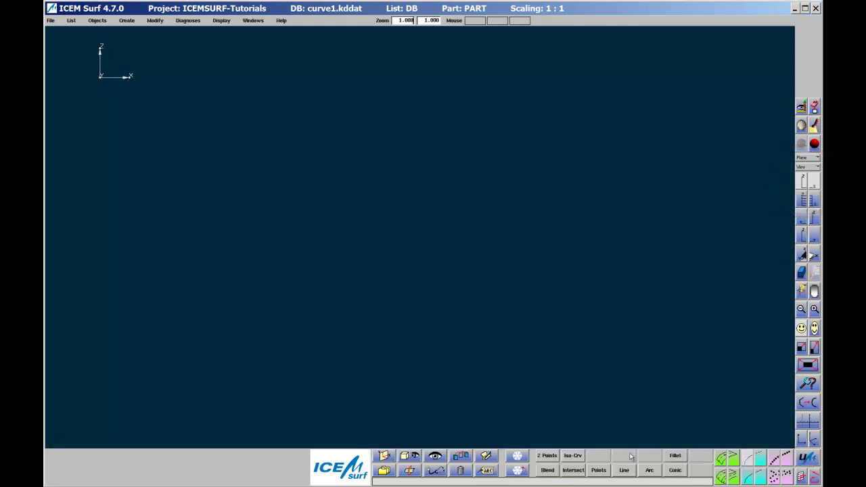
left_click(554, 458)
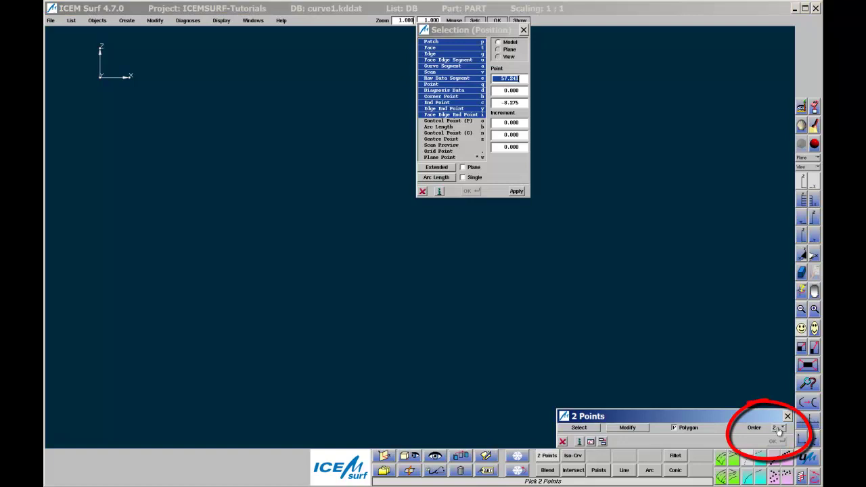
left_click(440, 157)
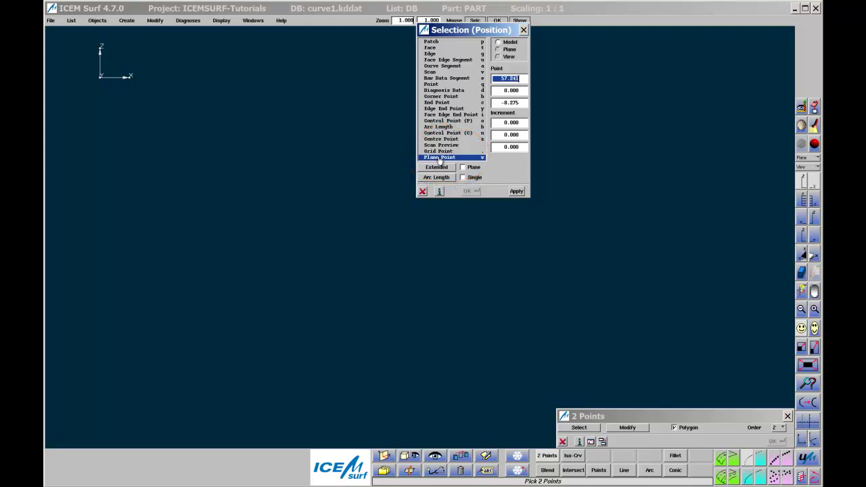
left_click(275, 257)
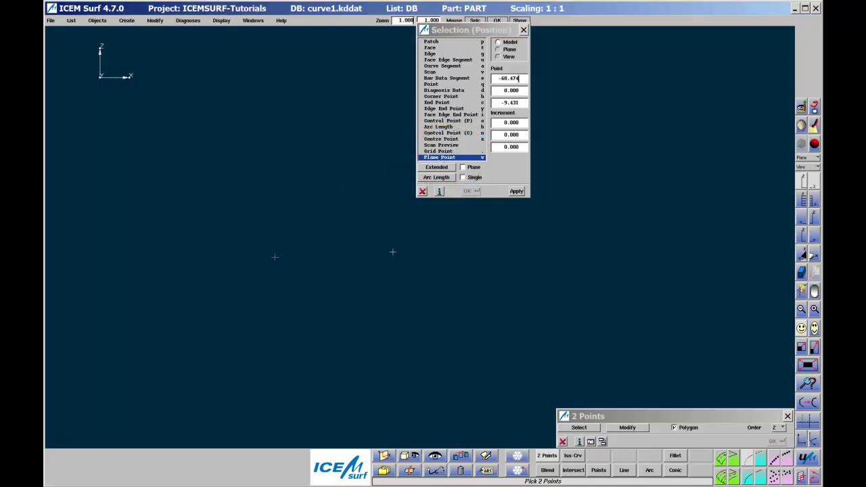
left_click(562, 259)
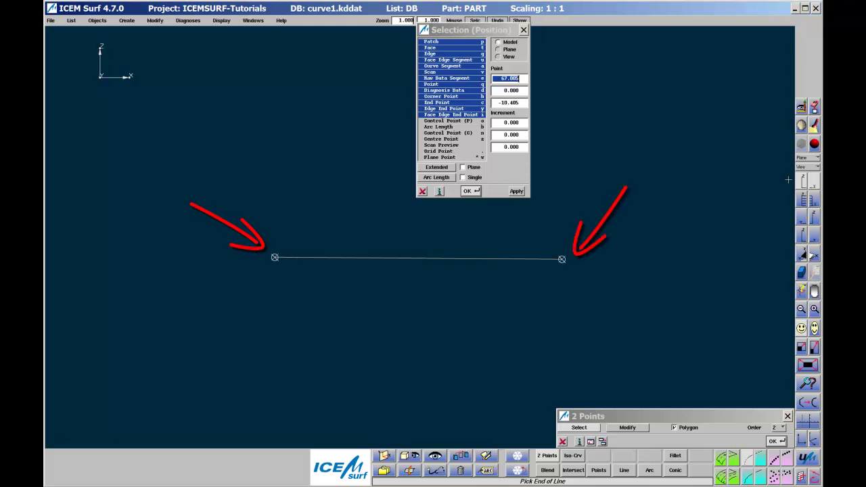
Step: Open Control Point editing on the line via Modify, with Y Fix ticked
left_click(643, 432)
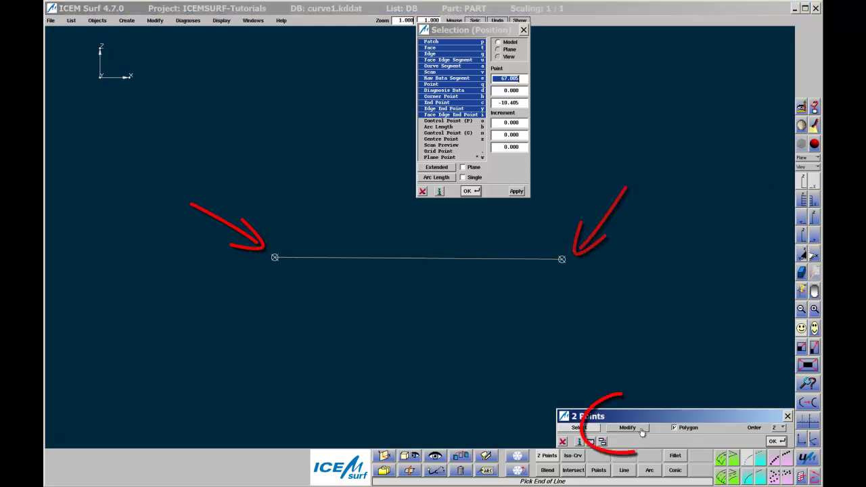
left_click(642, 431)
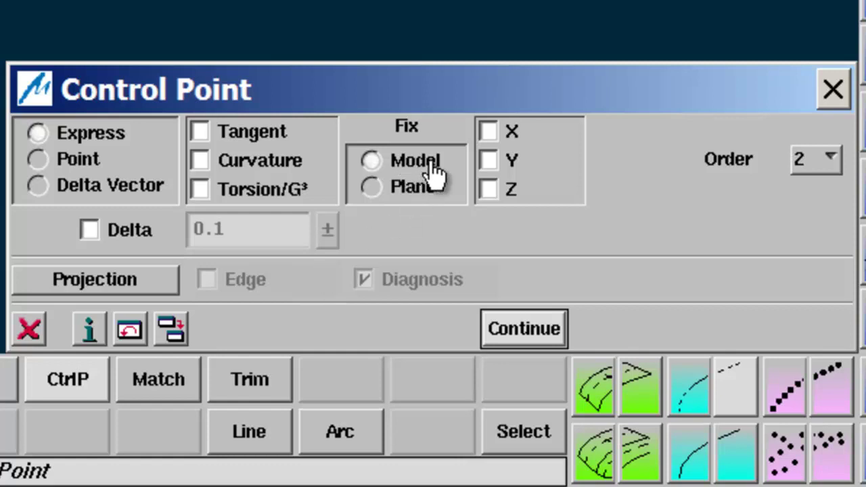
left_click(489, 161)
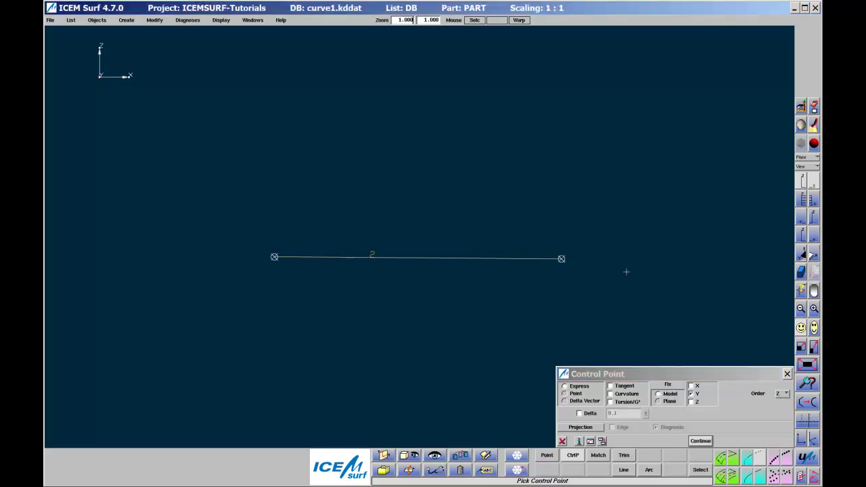
Step: Drag the line's two end points so the line sits level again
left_click_drag(560, 258, 565, 280)
left_click(275, 255)
mouse_move(276, 252)
left_mouse_down()
mouse_move(290, 194)
mouse_move(285, 263)
left_mouse_up()
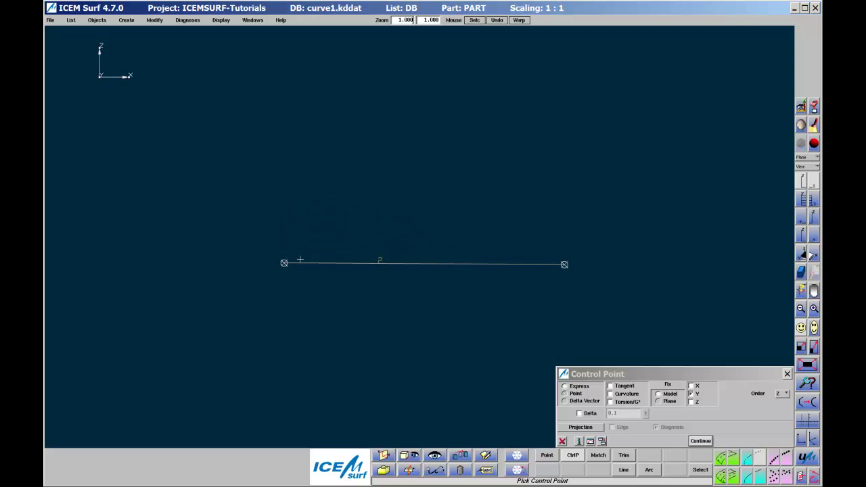
Step: Set the curve to order 3 and pull its middle control point down
left_click(415, 263)
left_click(785, 394)
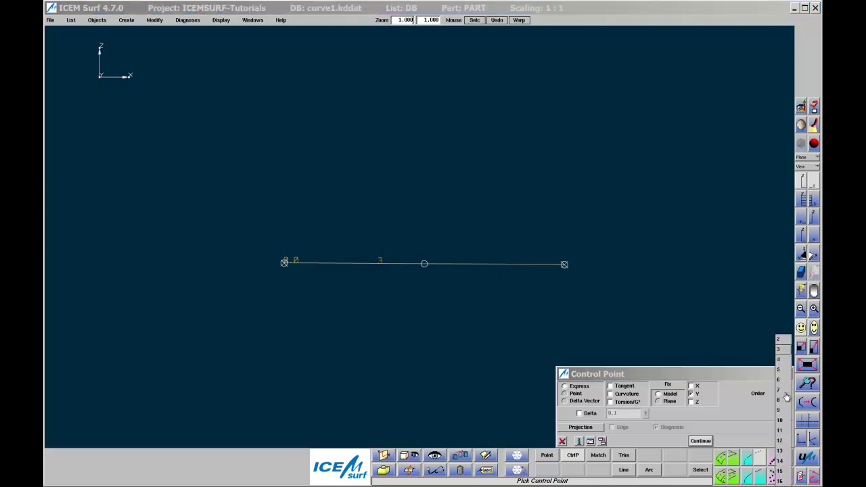
left_click(779, 351)
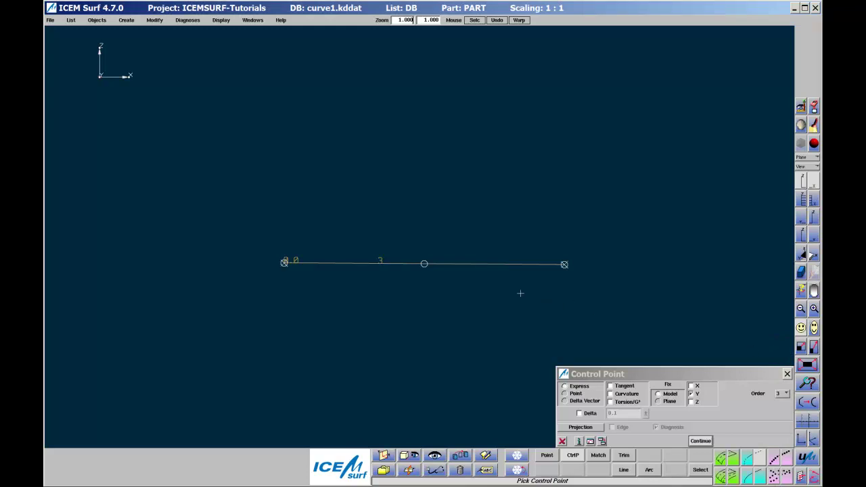
left_click(425, 263)
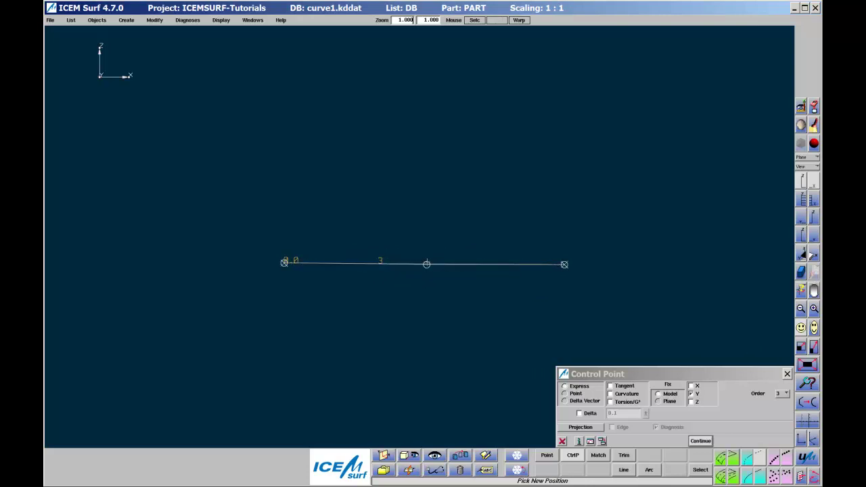
left_click_drag(426, 264, 423, 287)
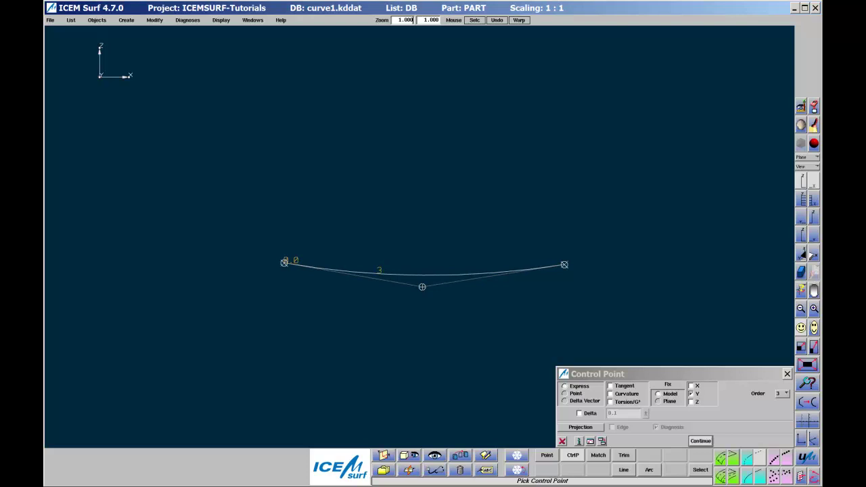
Step: Apply the Curvature diagnosis to the arc to show its curvature comb
left_click(436, 470)
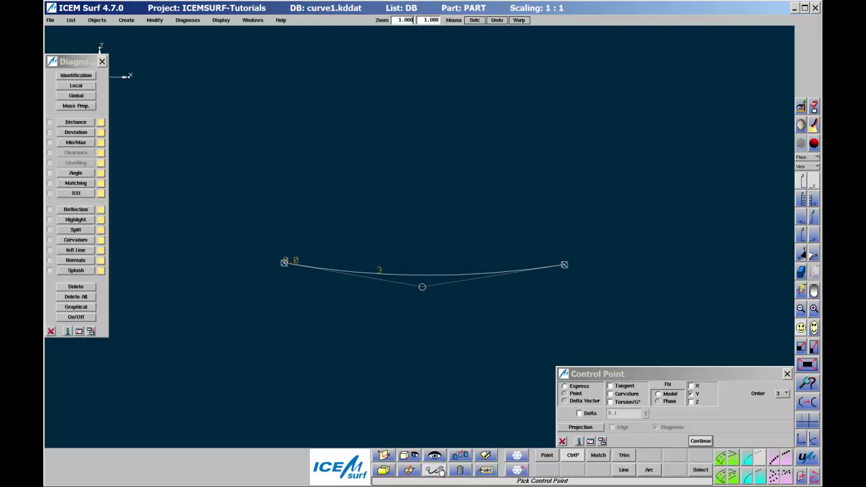
left_click(86, 240)
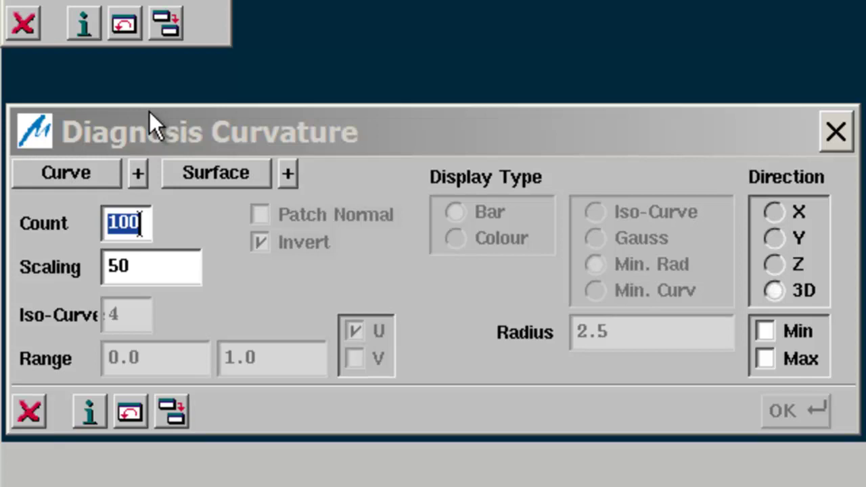
left_click(110, 177)
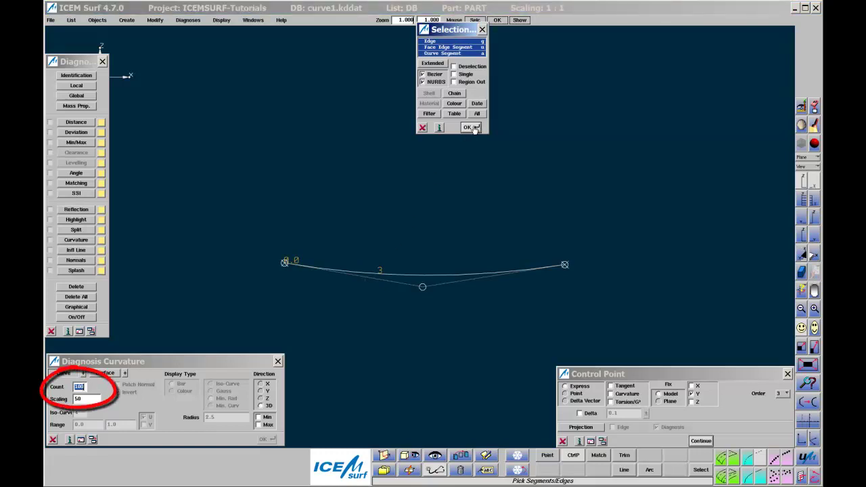
left_click(468, 128)
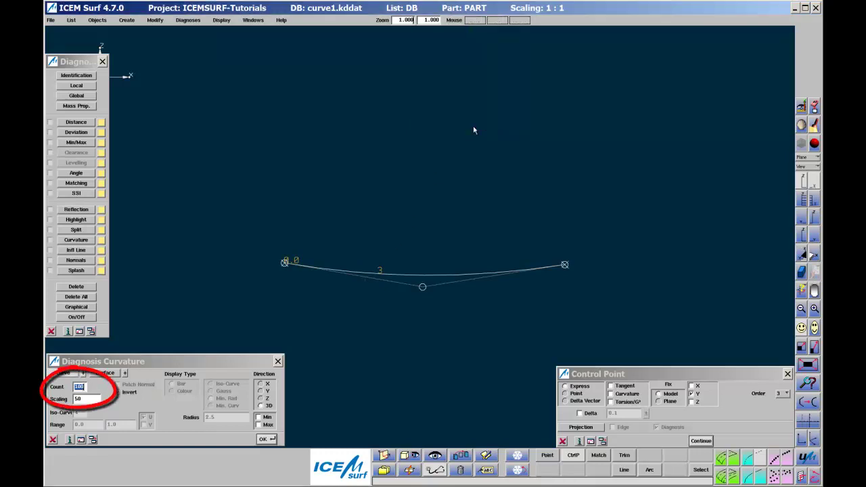
left_click(265, 440)
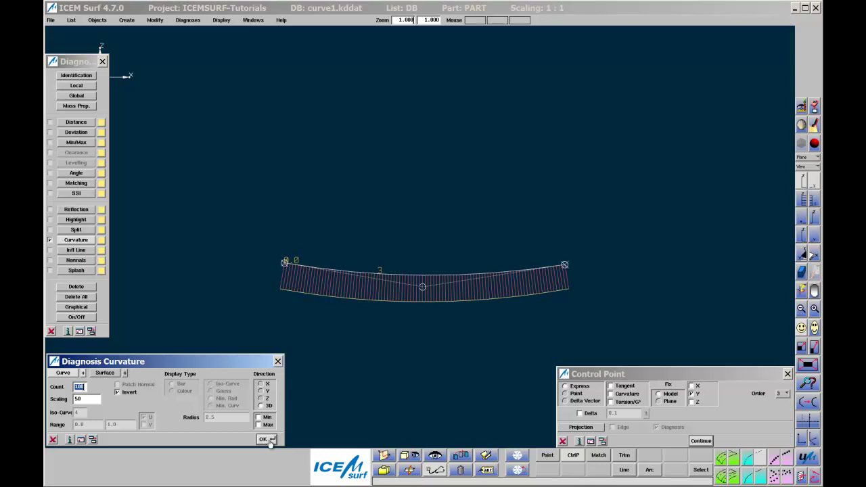
Step: Turn off Invert and try the Min and Max labels, ending with both off
left_click(137, 399)
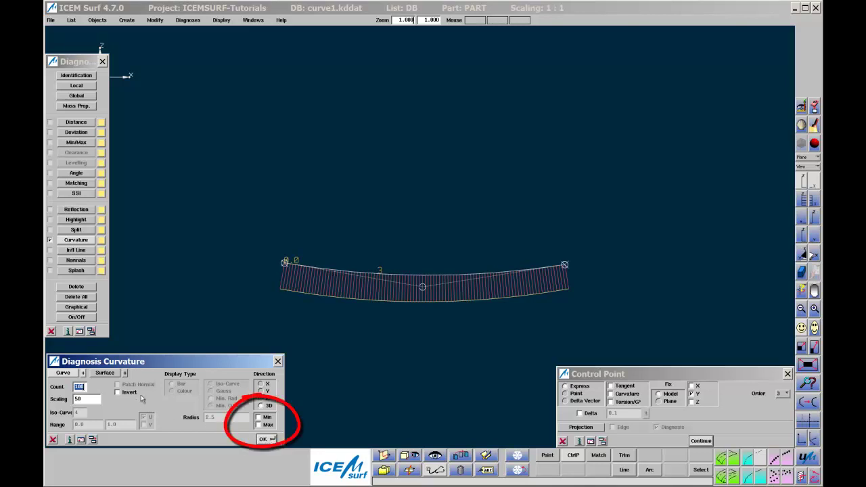
left_click(258, 418)
left_click(266, 440)
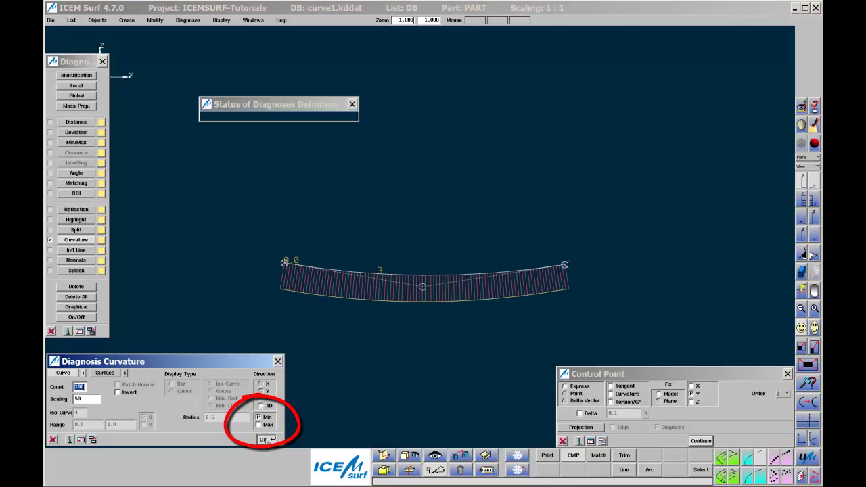
left_click(260, 425)
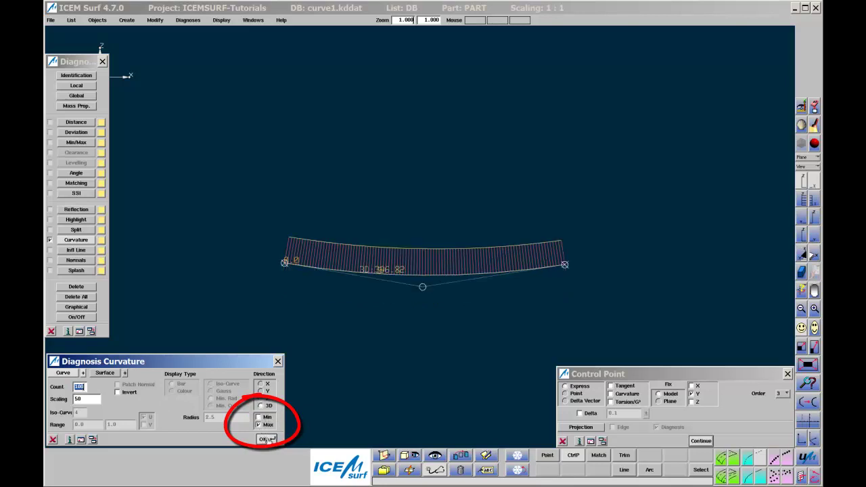
left_click(266, 440)
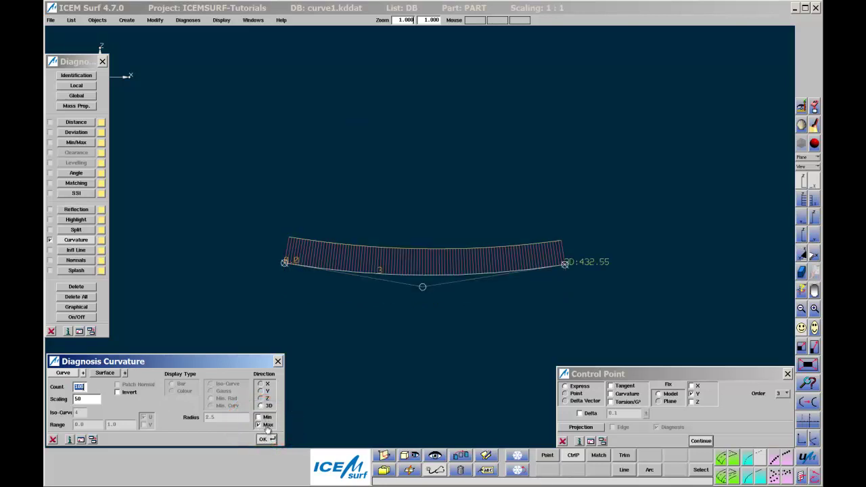
left_click(264, 425)
left_click(266, 440)
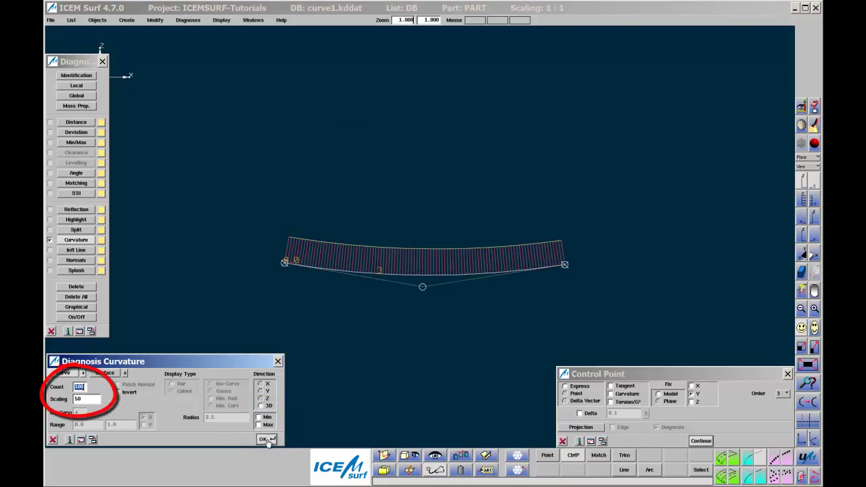
Step: Set the comb Count to 50 and Scaling to 60
type("50")
key("Return")
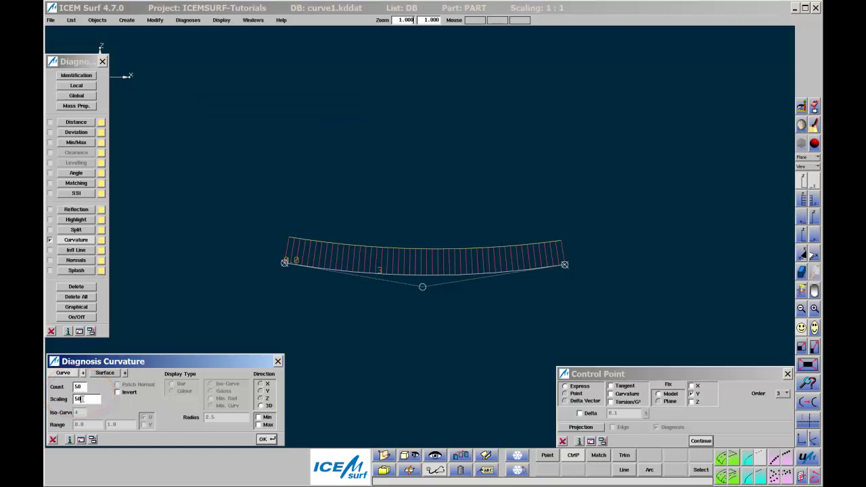
double_click(78, 399)
type("60")
key("Return")
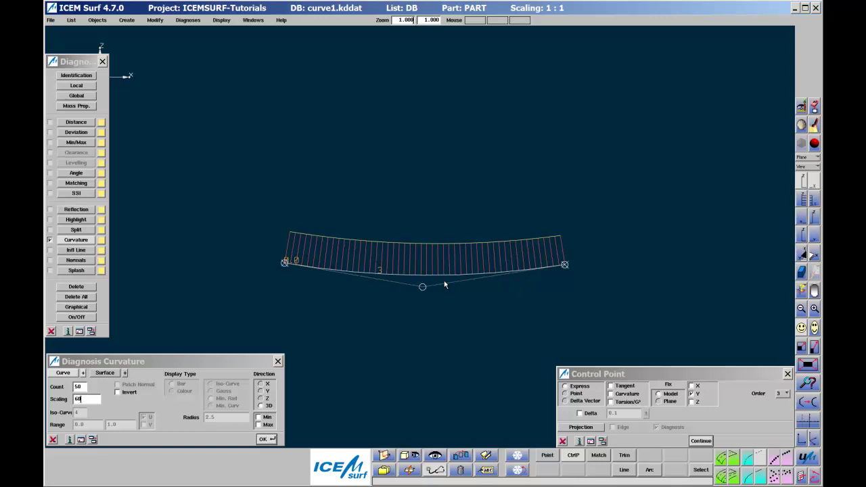
Step: Plot curvature rather than radius with the comb inverted, then resume control-point picking
left_click(188, 20)
left_click(189, 52)
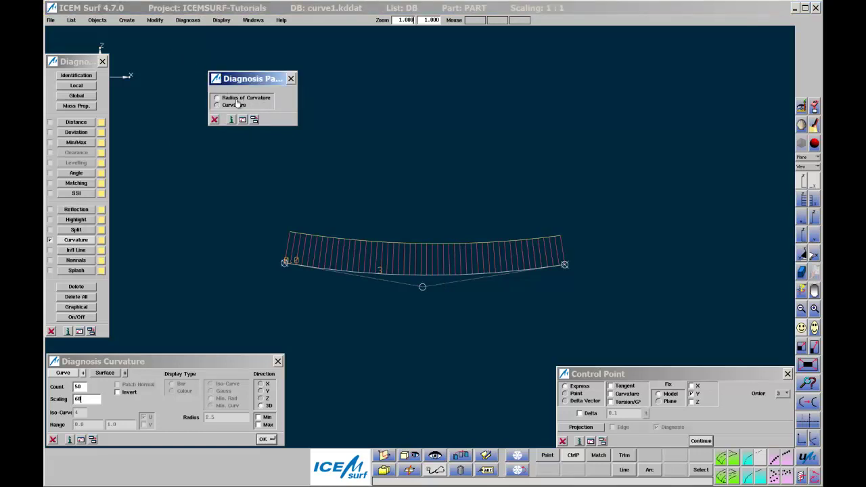
left_click(270, 441)
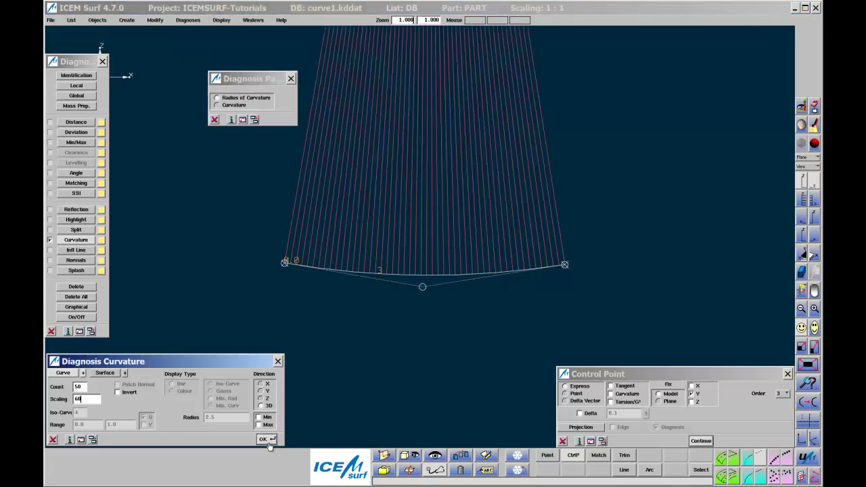
left_click(232, 107)
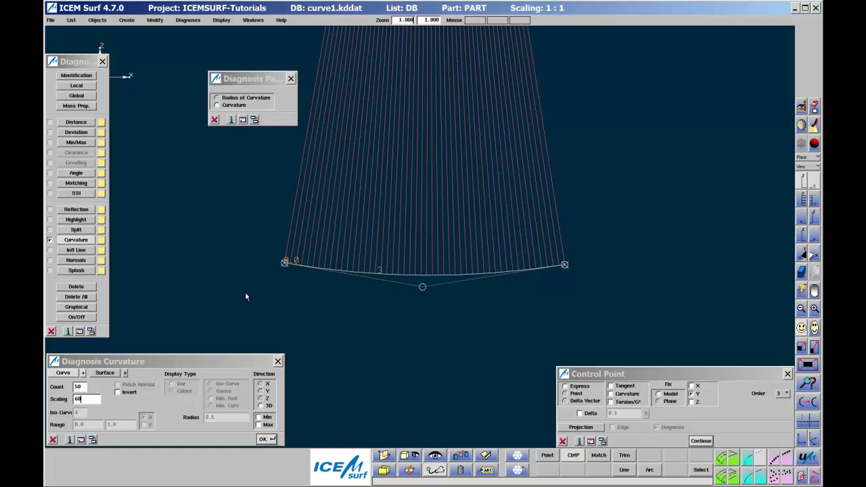
left_click(264, 440)
left_click(123, 393)
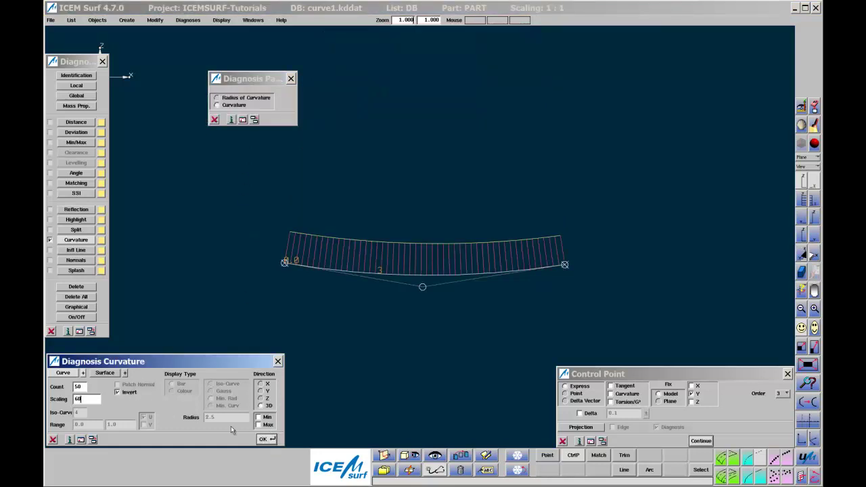
left_click(265, 440)
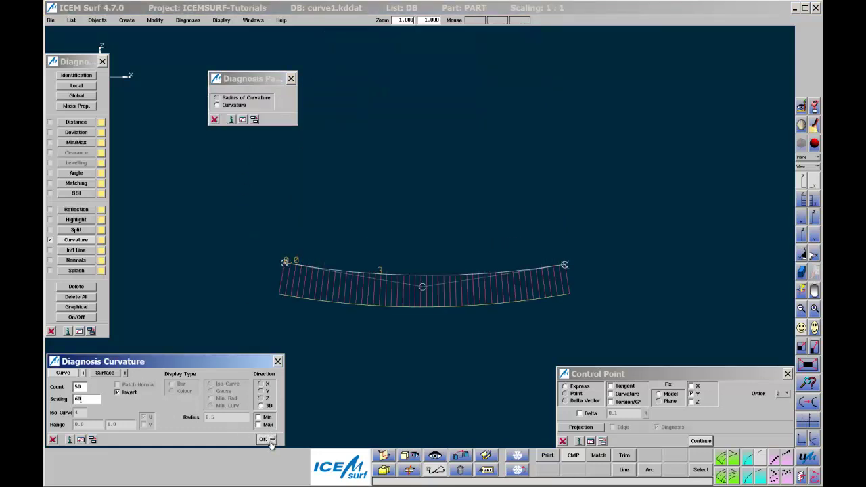
left_click(701, 442)
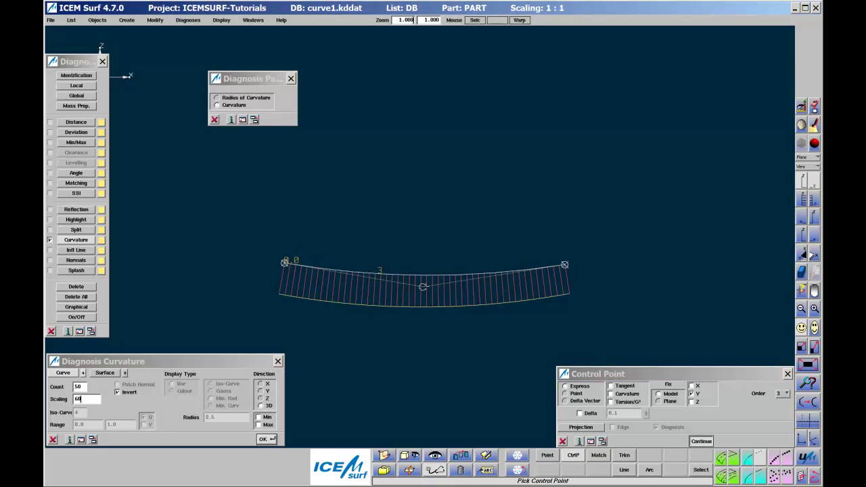
Step: Drag the middle control point up and right until the curve flattens into a gentle arch
left_click(423, 287)
left_click_drag(422, 276, 360, 245)
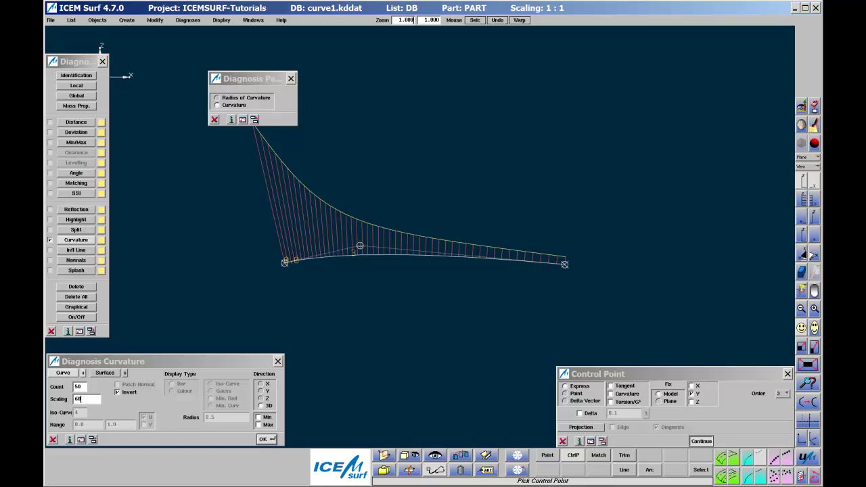
left_click_drag(360, 246, 406, 248)
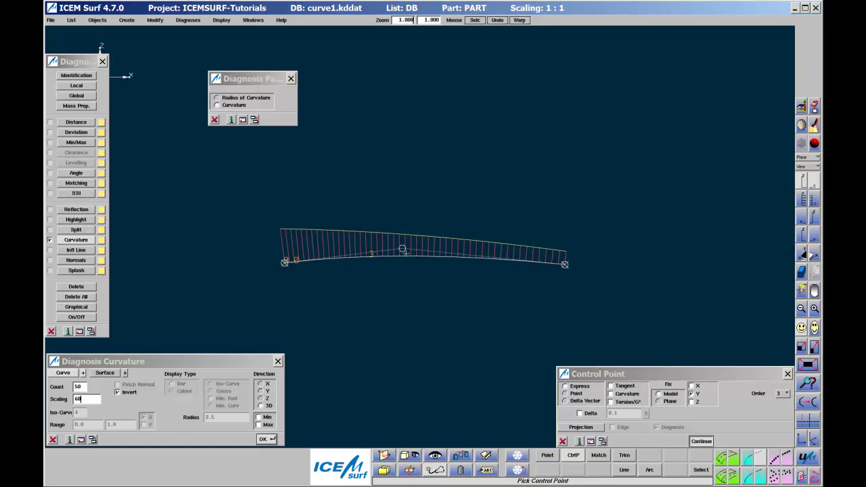
Step: Go to order 4, pull an interior point down, then order 5 and pull another down
key("plus")
left_click_drag(363, 253, 365, 271)
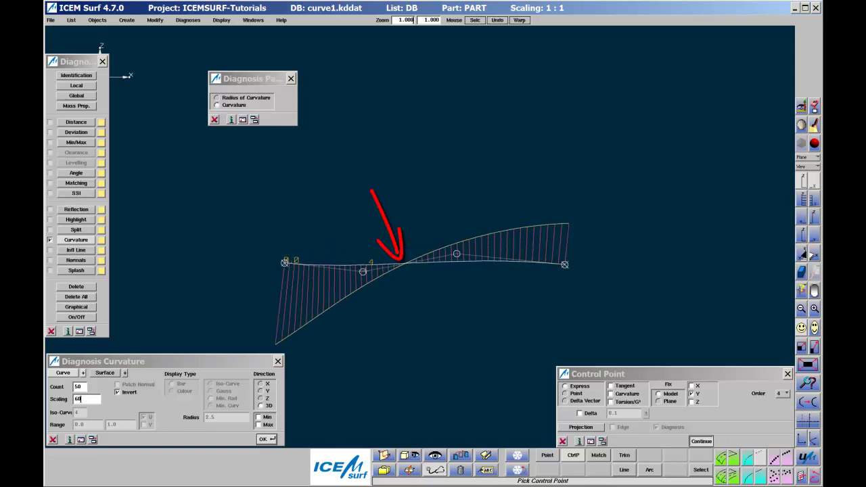
key("plus")
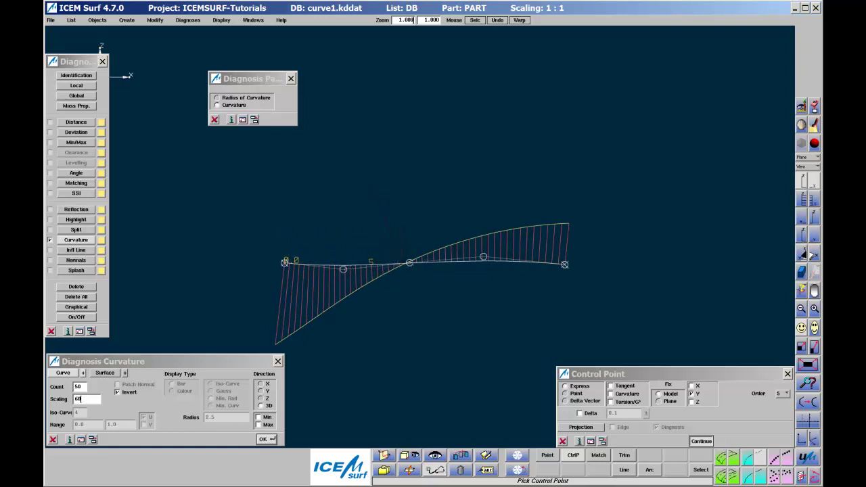
left_click_drag(409, 262, 413, 293)
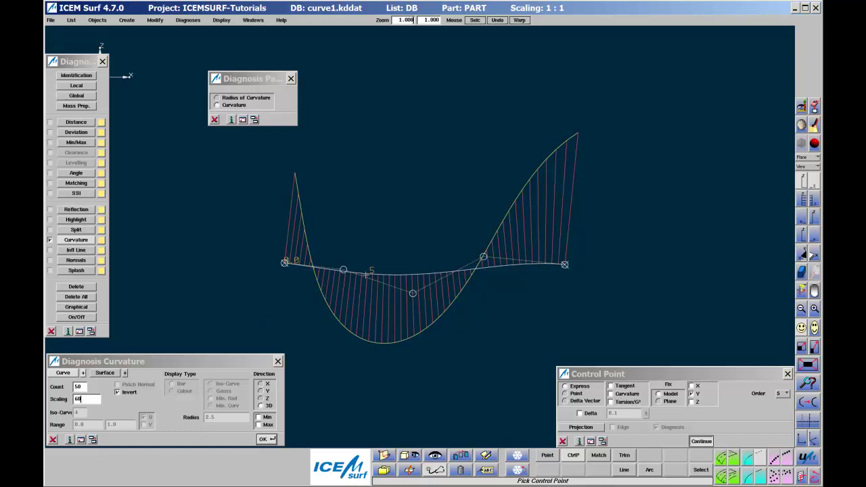
Step: At order 3 move the middle point up-left, then at order 4 nudge the left end and second point
scroll(365, 274, "down", 2)
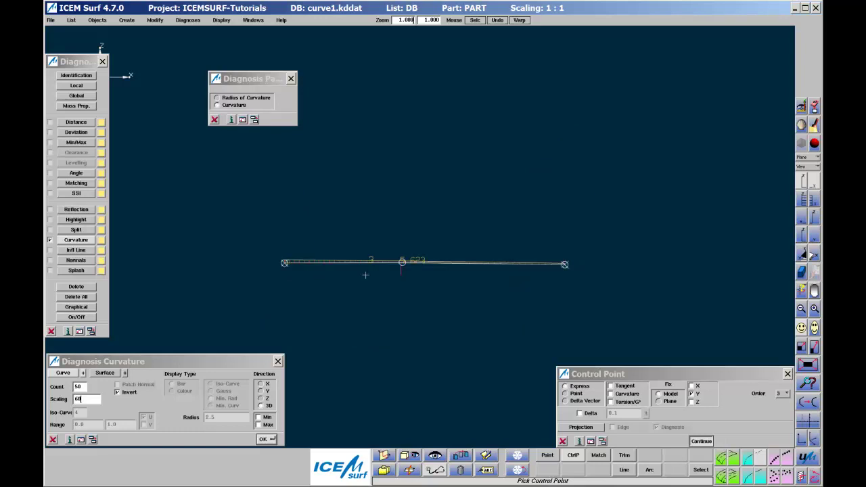
left_click_drag(402, 261, 340, 252)
scroll(382, 248, "up", 1)
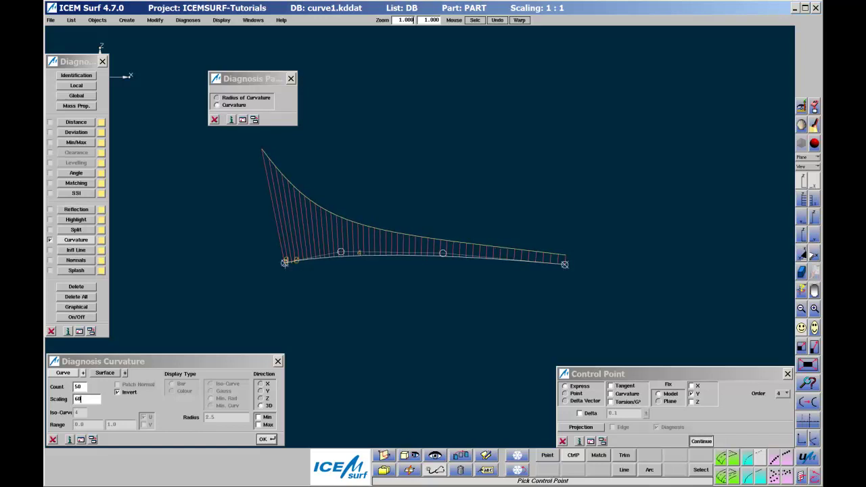
left_click_drag(285, 263, 284, 262)
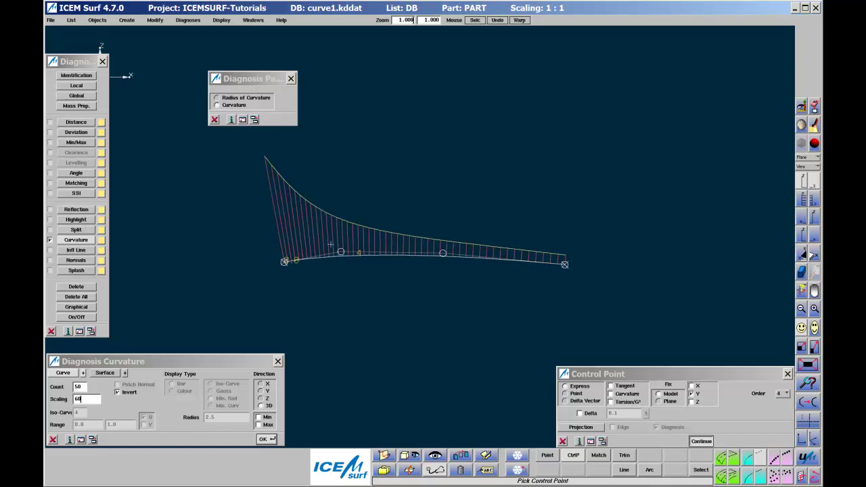
left_click_drag(337, 250, 338, 251)
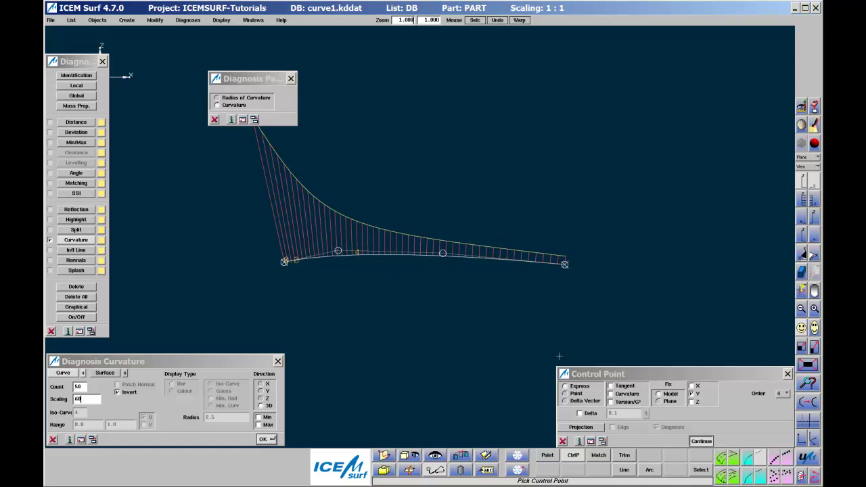
Step: Hold end tangents while moving the left endpoint and interior points, then release tangent and raise the second point
left_click(629, 388)
left_click_drag(284, 262, 277, 264)
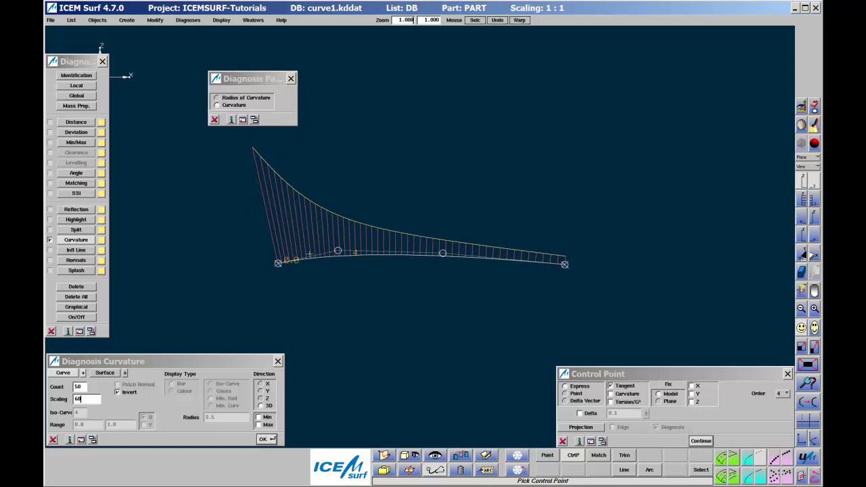
mouse_move(338, 251)
left_mouse_down()
mouse_move(350, 247)
mouse_move(339, 250)
left_mouse_up()
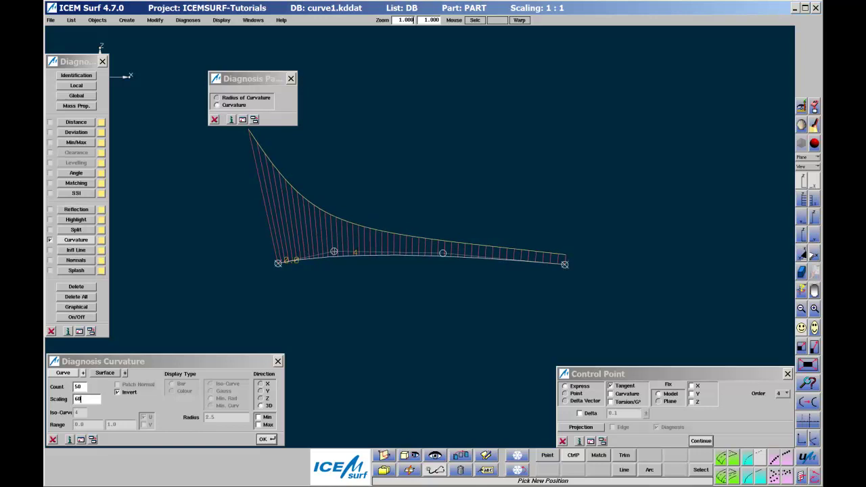
left_click(356, 254)
left_click(447, 254)
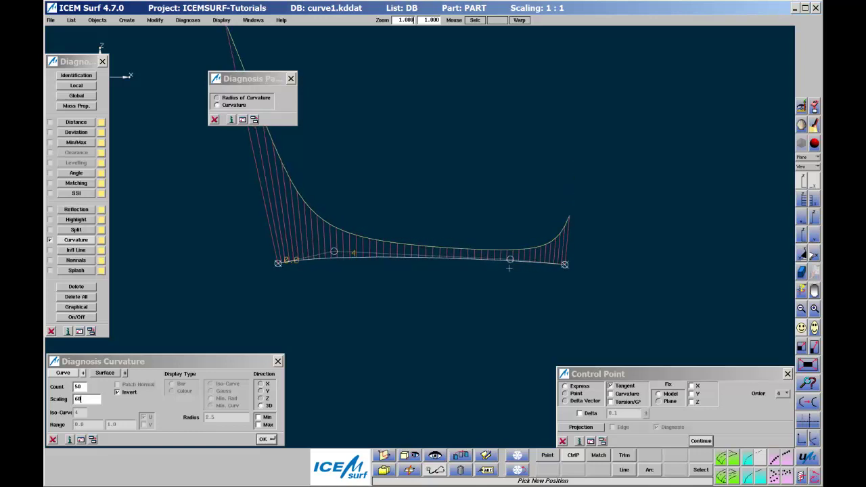
left_click(453, 261)
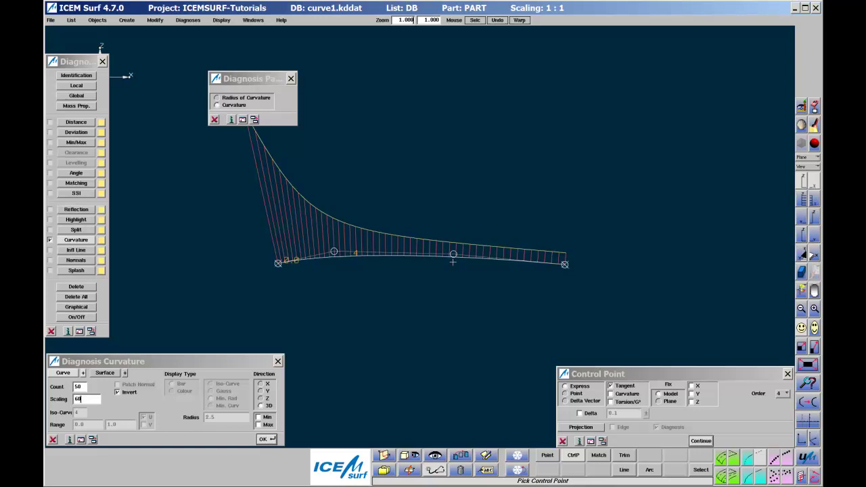
left_click(611, 386)
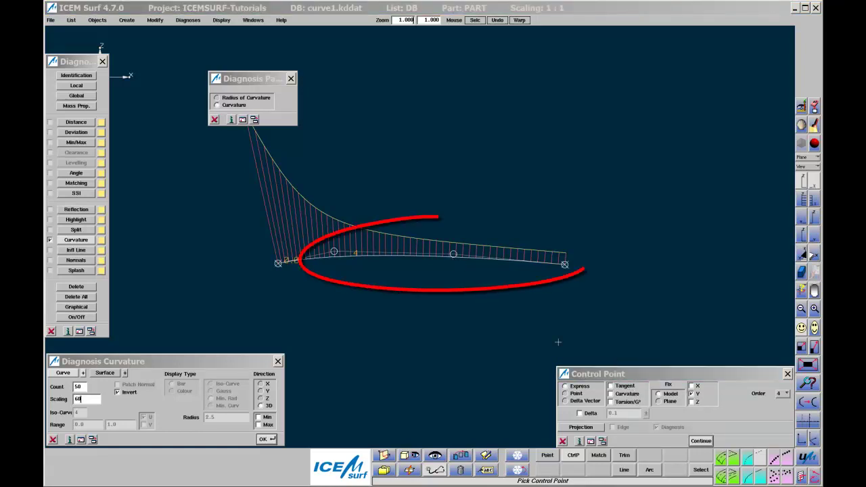
left_click_drag(334, 251, 335, 243)
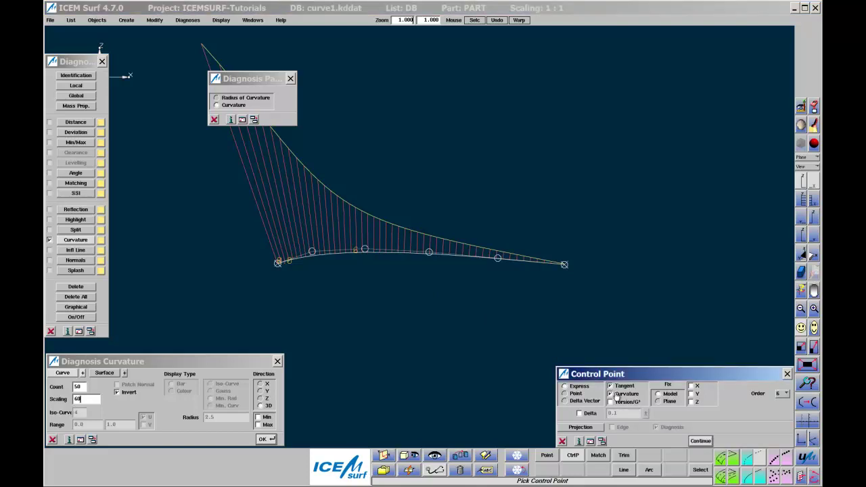
Step: Slide the right-side interior control points of the order-6 curve left, keeping end tangent and curvature
left_click_drag(434, 254, 405, 248)
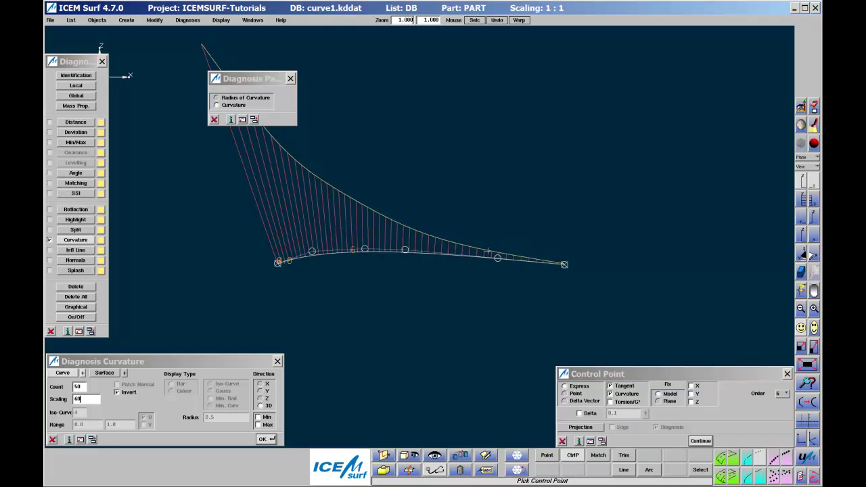
mouse_move(496, 256)
left_mouse_down()
mouse_move(444, 248)
mouse_move(520, 258)
mouse_move(483, 256)
left_mouse_up()
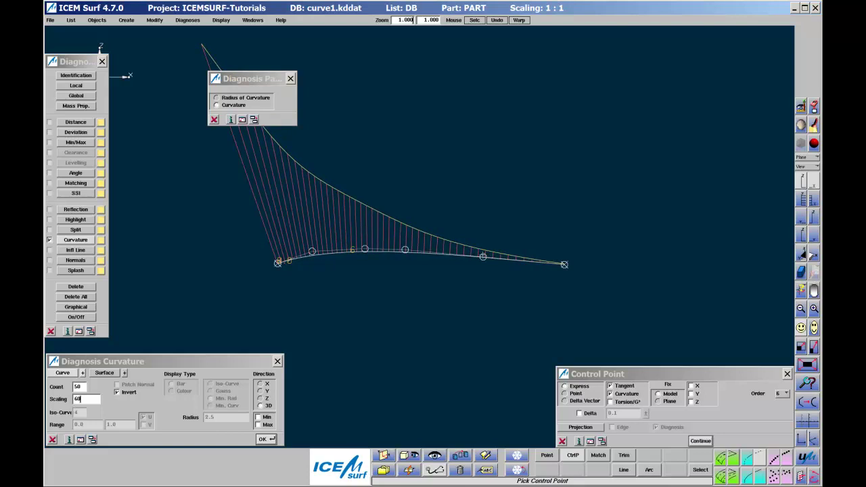
Step: Add Torsion/G³ to reach order 8, close Diagnosis Parameter, and raise an interior point to add a curvature bump
left_click(611, 402)
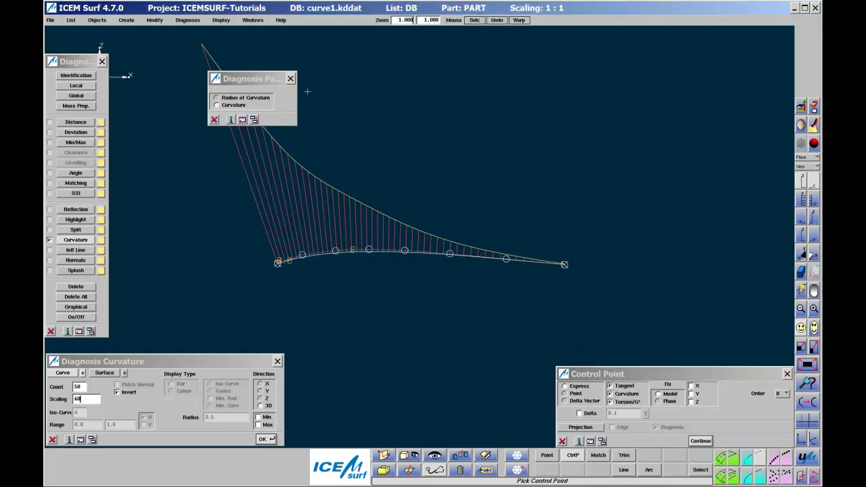
left_click(290, 79)
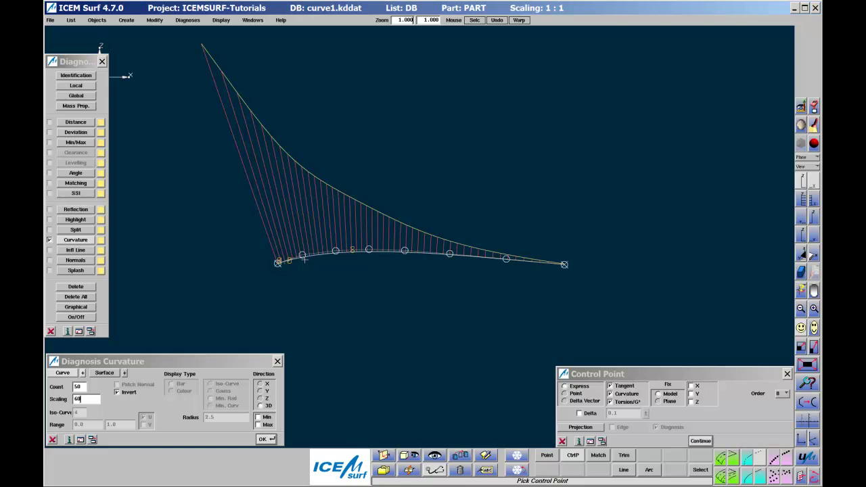
left_click(304, 258)
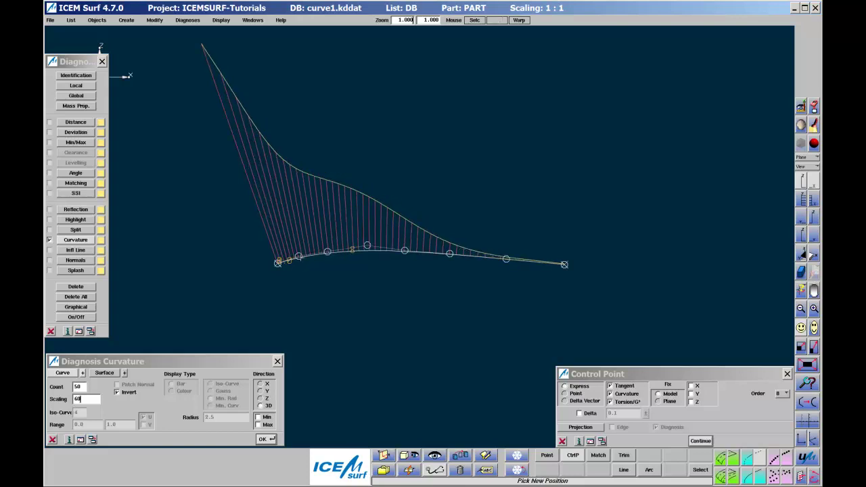
left_click(287, 277)
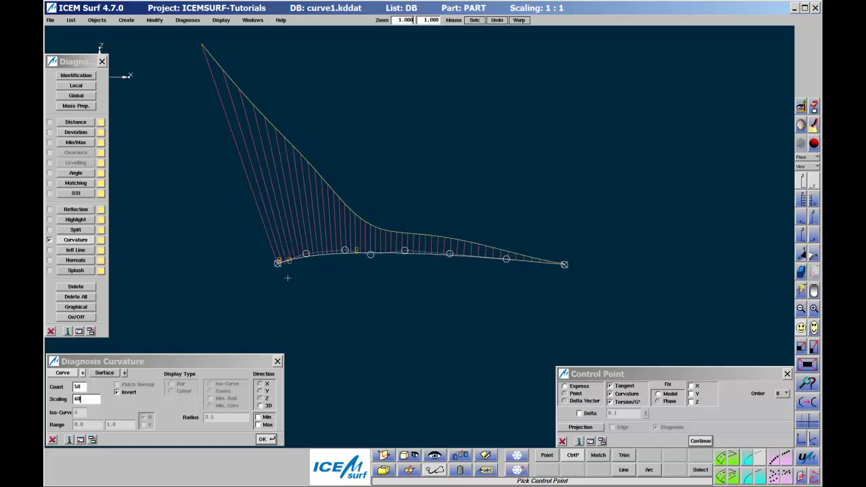